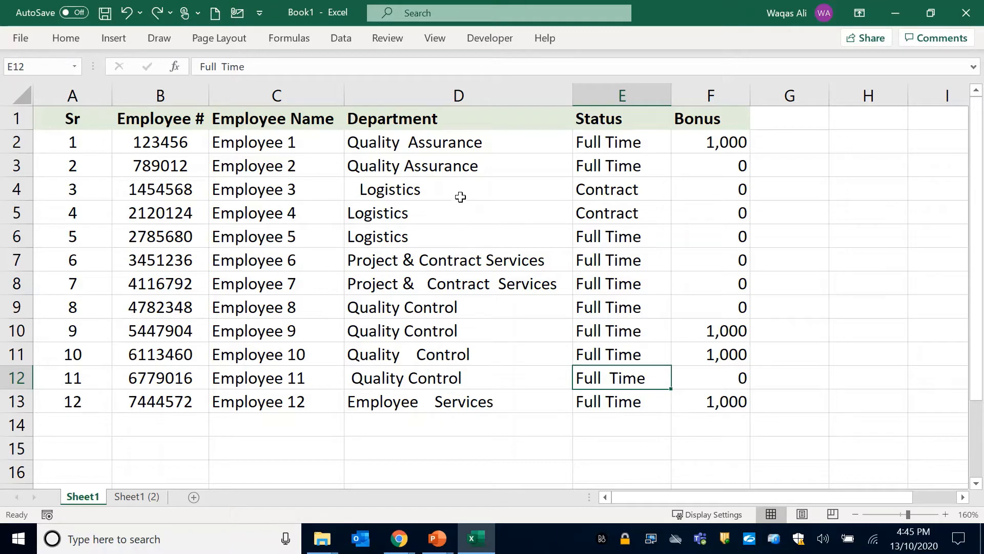
# - Examine the Department entries in column D for leading, trailing and repeated spaces between words
pyautogui.click(459, 95)
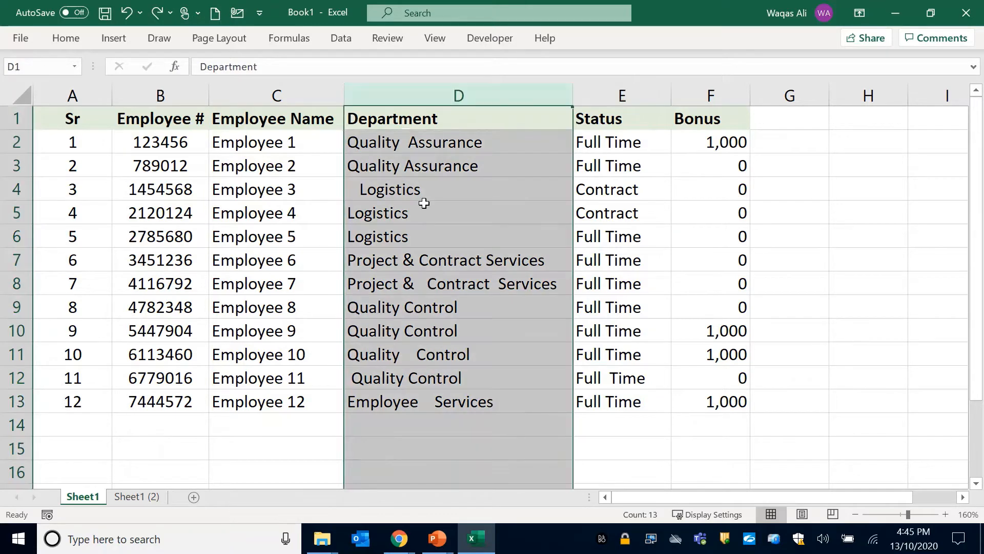
pyautogui.doubleClick(445, 186)
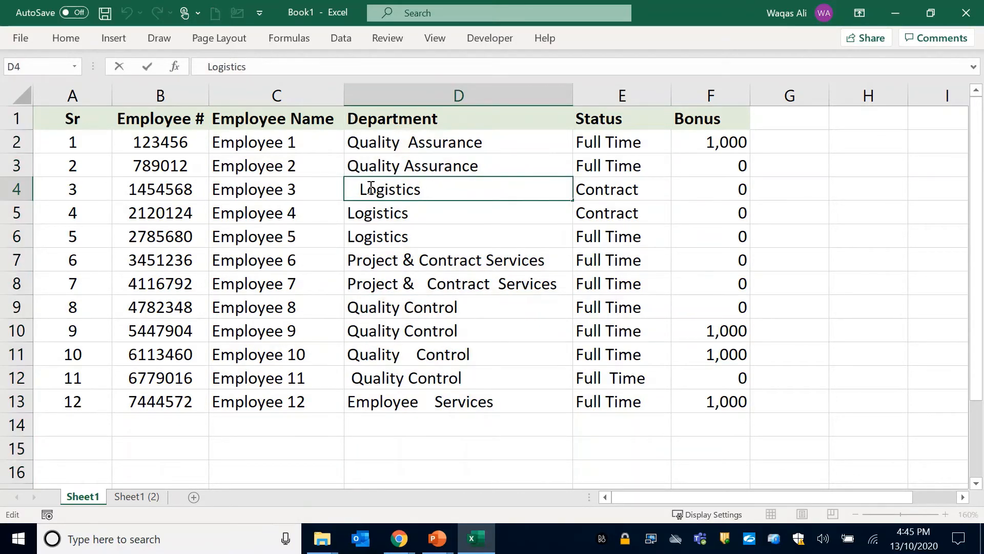
pyautogui.moveTo(359, 189); pyautogui.dragTo(340, 189)
pyautogui.click(432, 228)
pyautogui.doubleClick(412, 233)
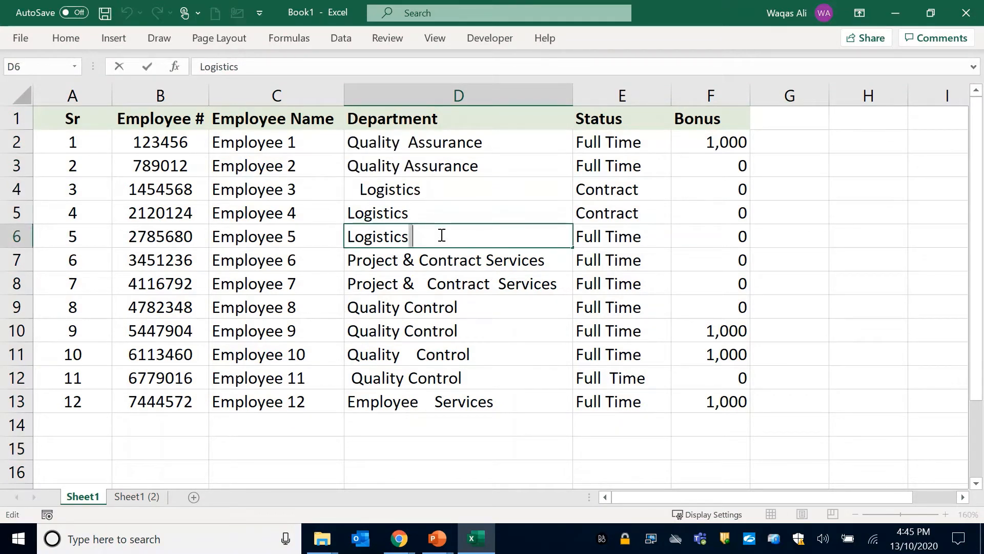
pyautogui.click(429, 286)
pyautogui.doubleClick(430, 285)
pyautogui.moveTo(428, 285); pyautogui.dragTo(420, 290)
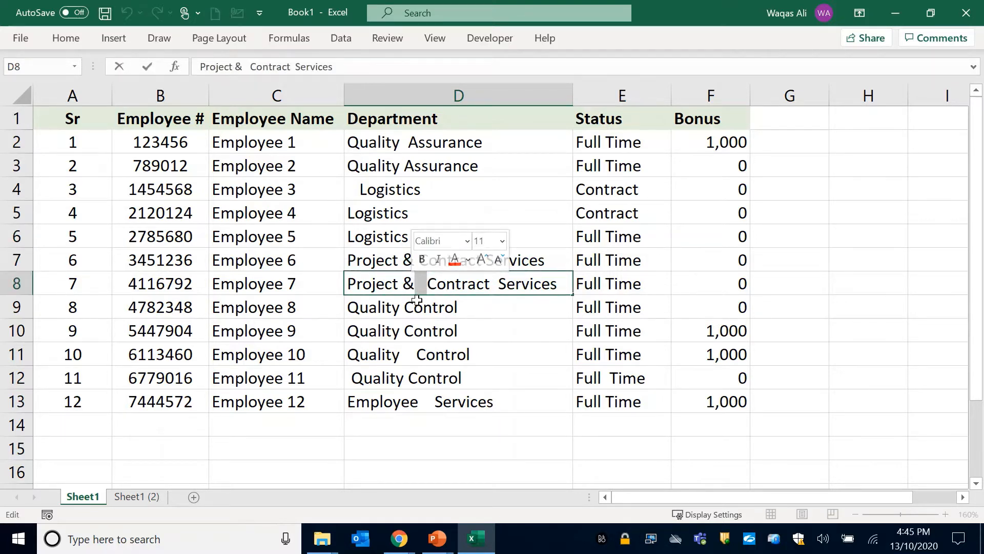
pyautogui.doubleClick(420, 355)
pyautogui.moveTo(420, 358); pyautogui.dragTo(401, 353)
pyautogui.click(550, 367)
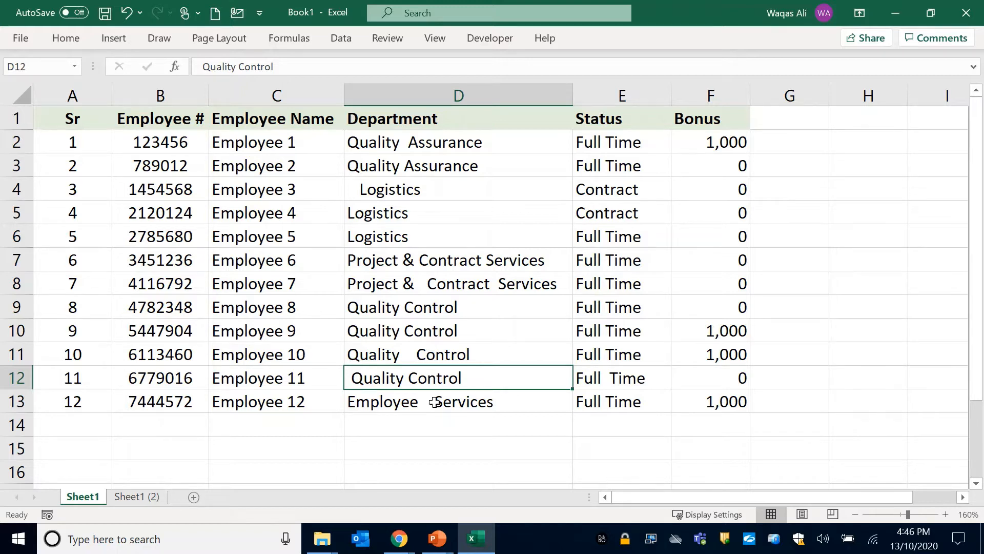
# - Delete trailing spaces from the Quality Control entry in cell D11
pyautogui.doubleClick(503, 356)
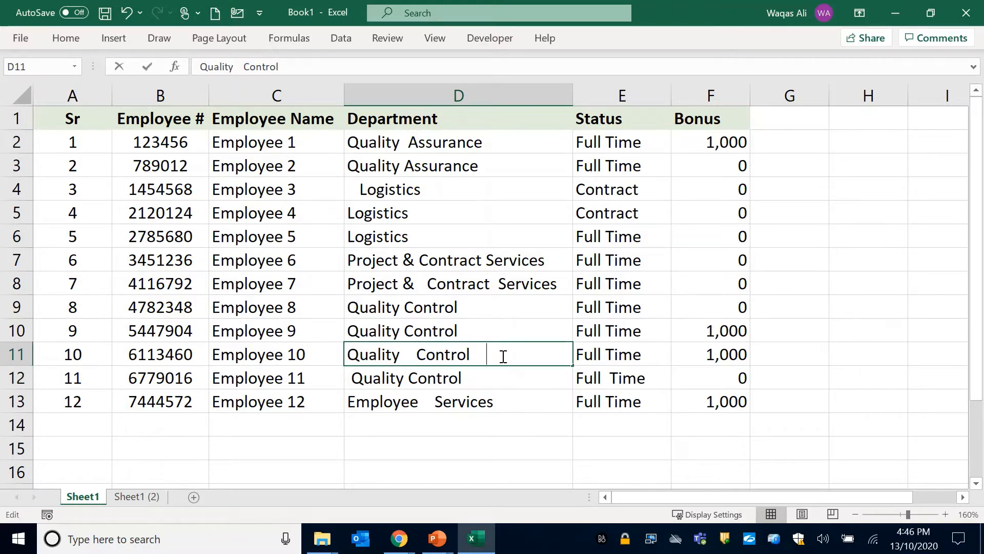
pyautogui.press('BackSpace')
pyautogui.press('BackSpace')
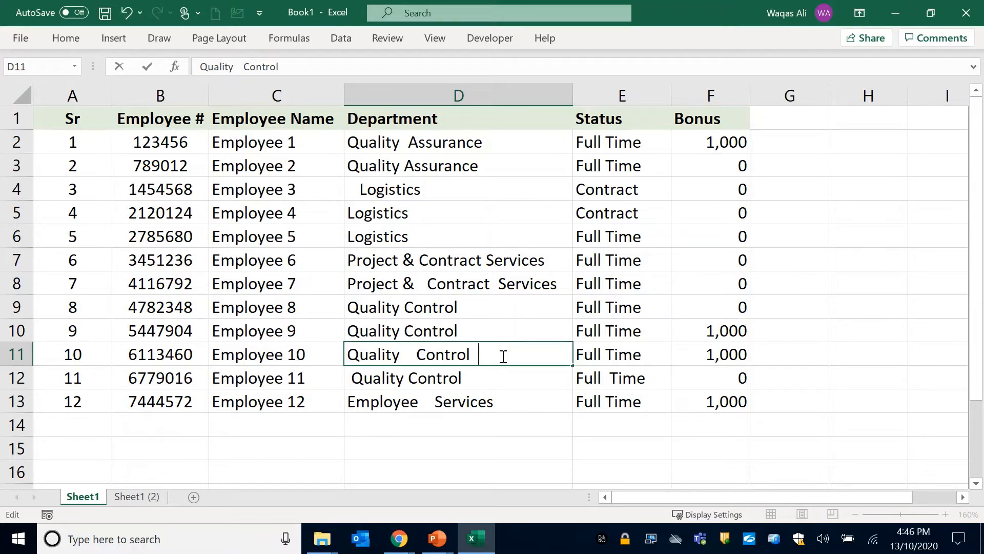
pyautogui.press('Return')
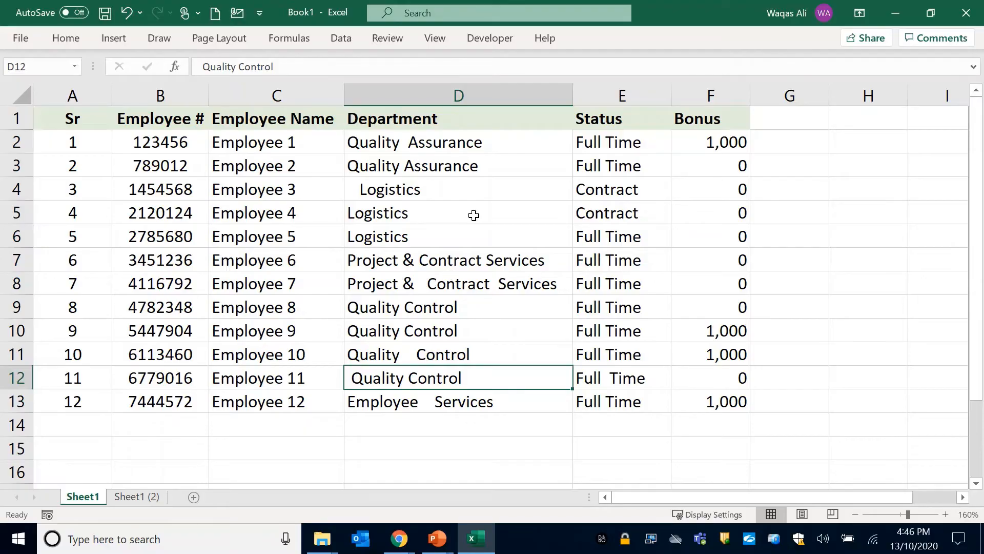
# - Insert a blank column between Department and Status and enter the formula =TRIM(D2) in cell E2
pyautogui.rightClick(623, 95)
pyautogui.click(655, 219)
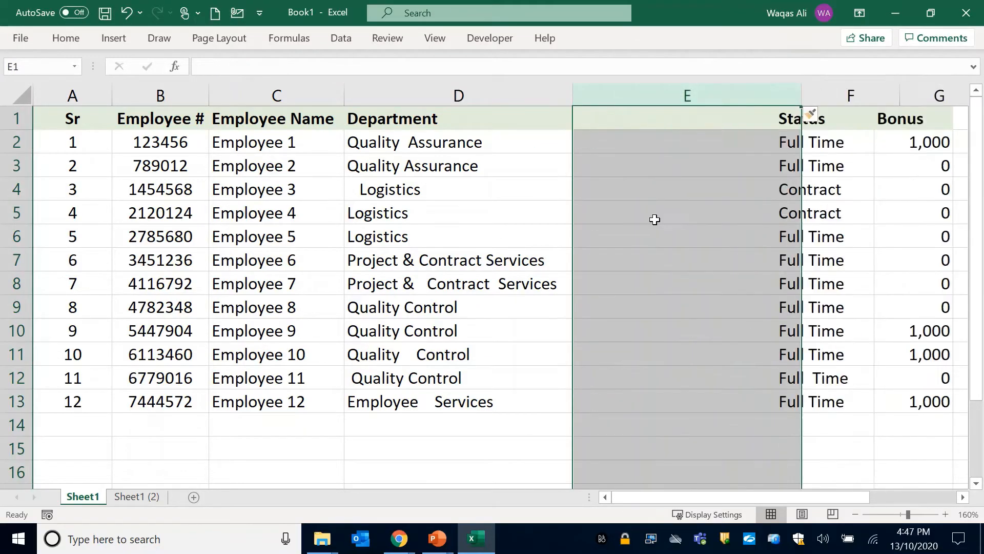
pyautogui.click(642, 140)
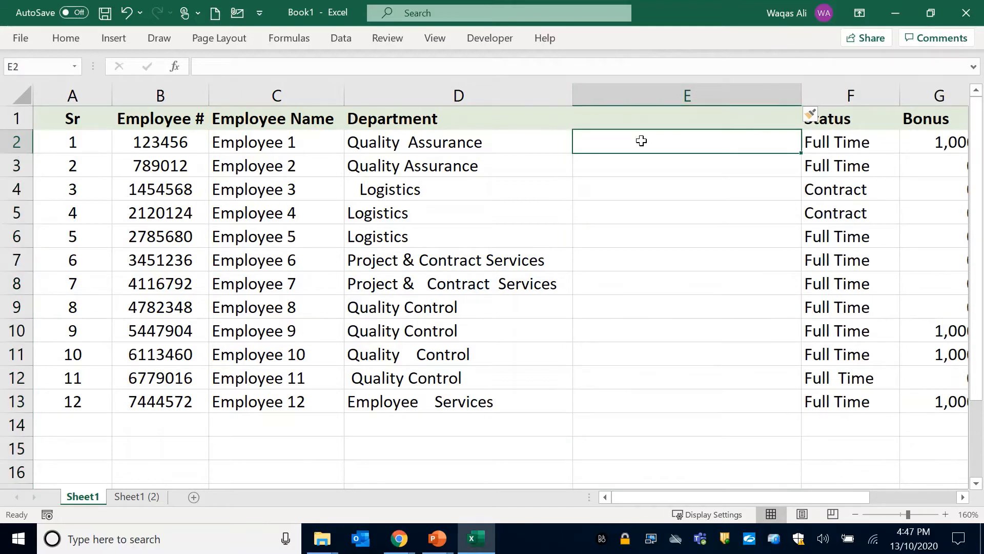
pyautogui.write('=trim')
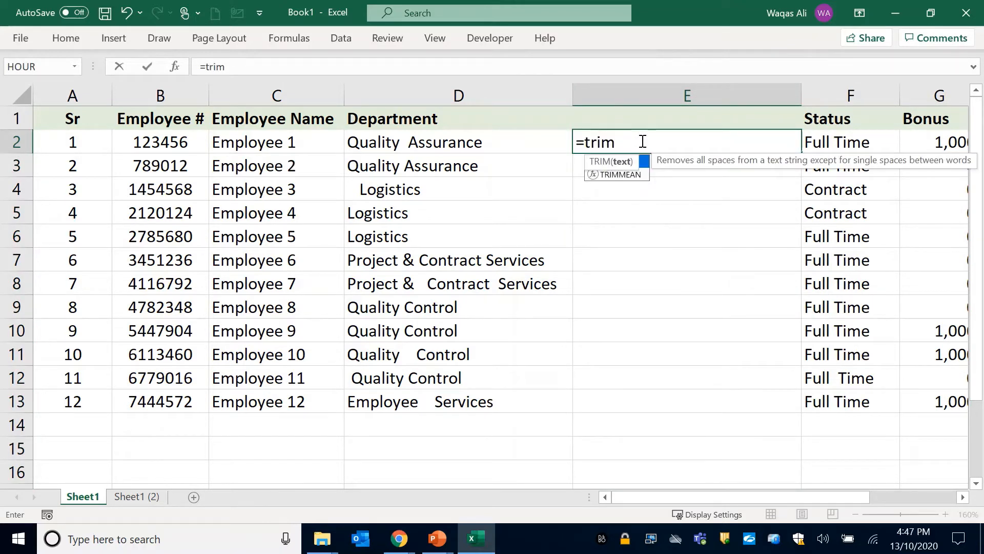
pyautogui.press('Tab')
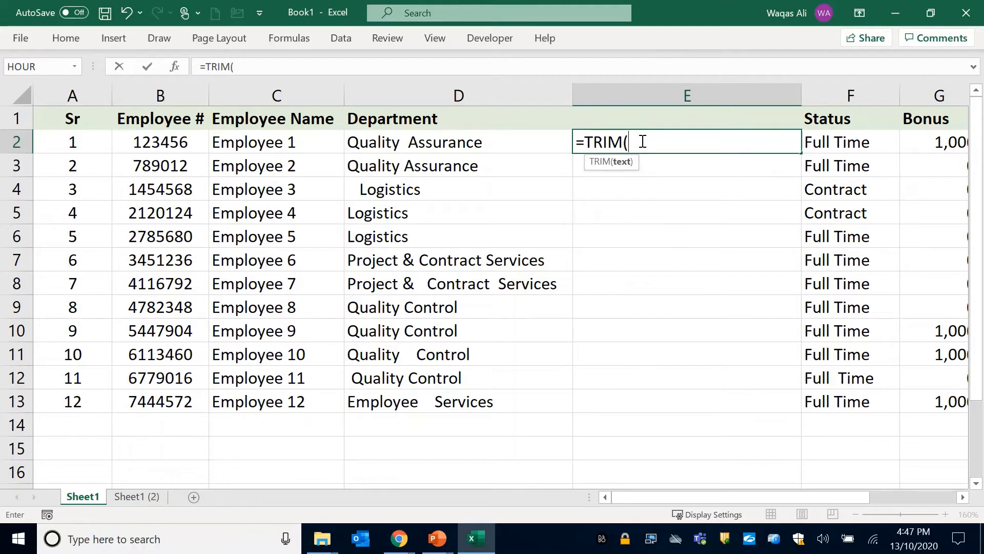
pyautogui.click(520, 148)
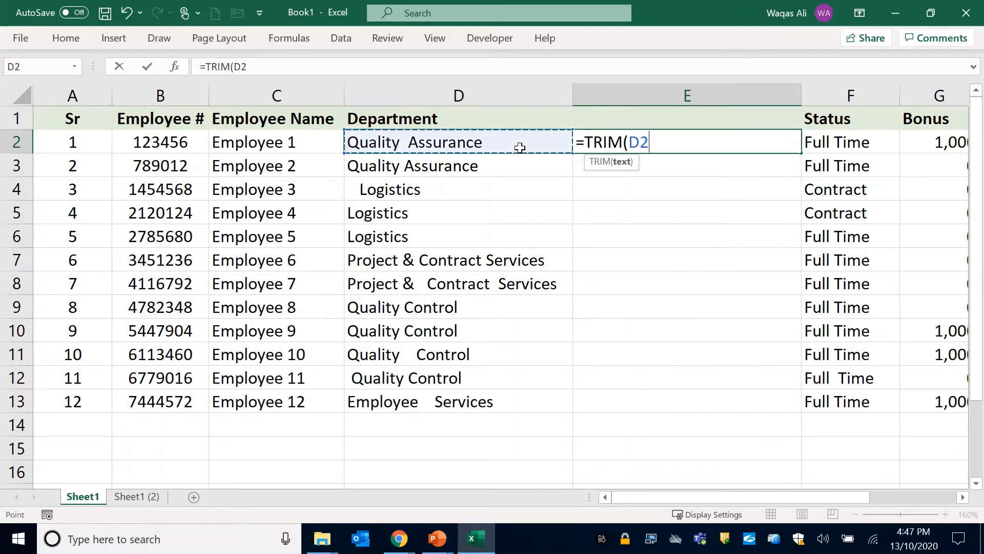
pyautogui.write(')')
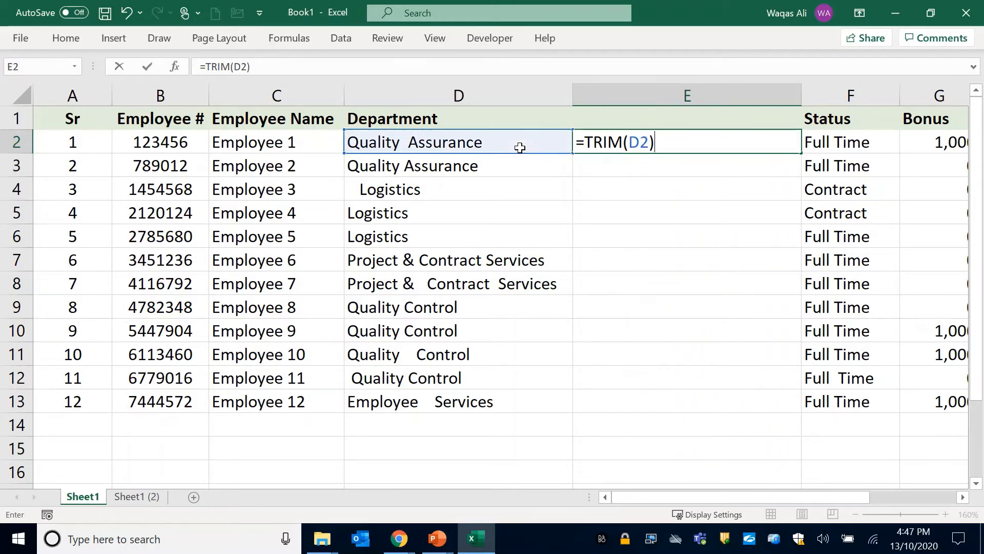
pyautogui.press('Return')
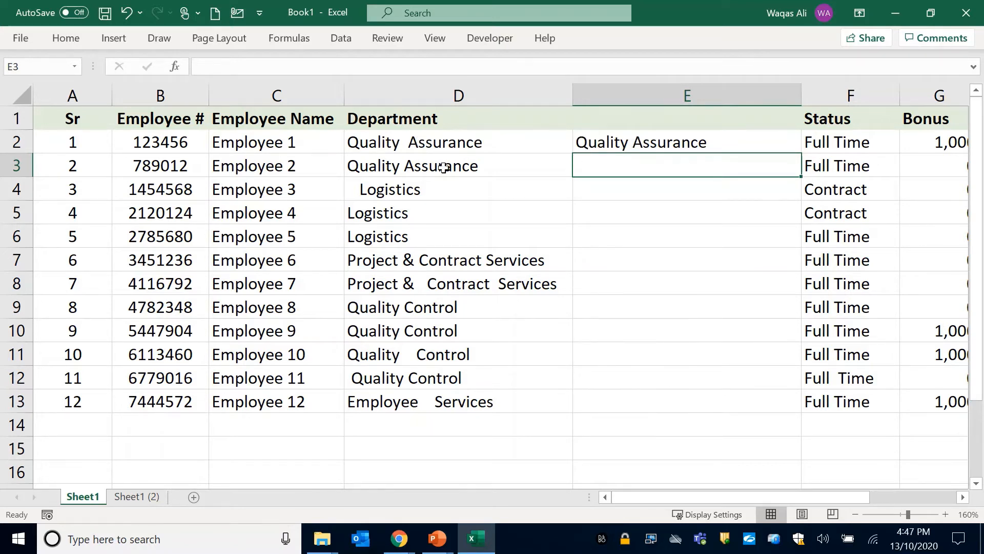
# - Fill the TRIM formula from cell E2 down through E13 for all Department entries
pyautogui.moveTo(444, 166); pyautogui.dragTo(444, 389)
pyautogui.click(482, 303)
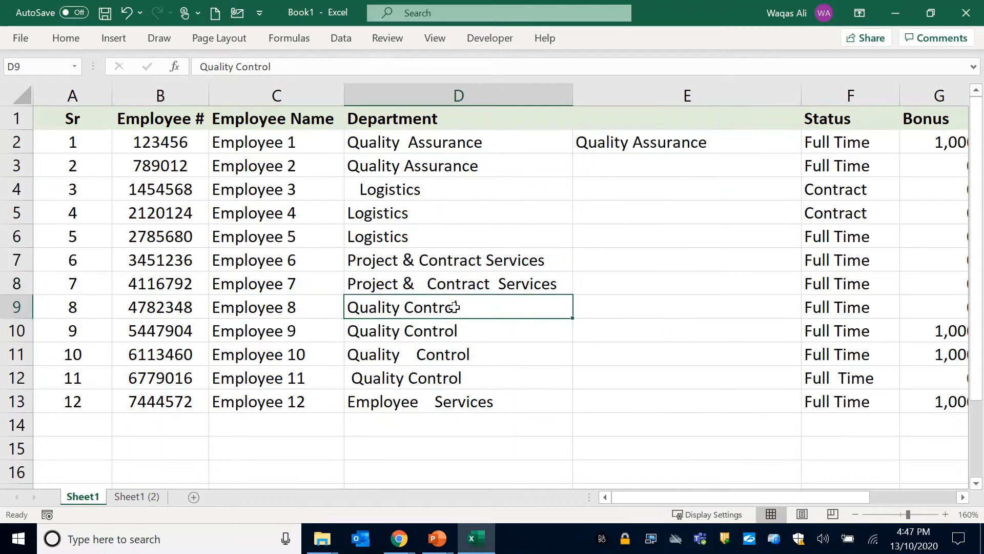
pyautogui.moveTo(436, 189); pyautogui.dragTo(425, 430)
pyautogui.click(468, 306)
pyautogui.click(723, 144)
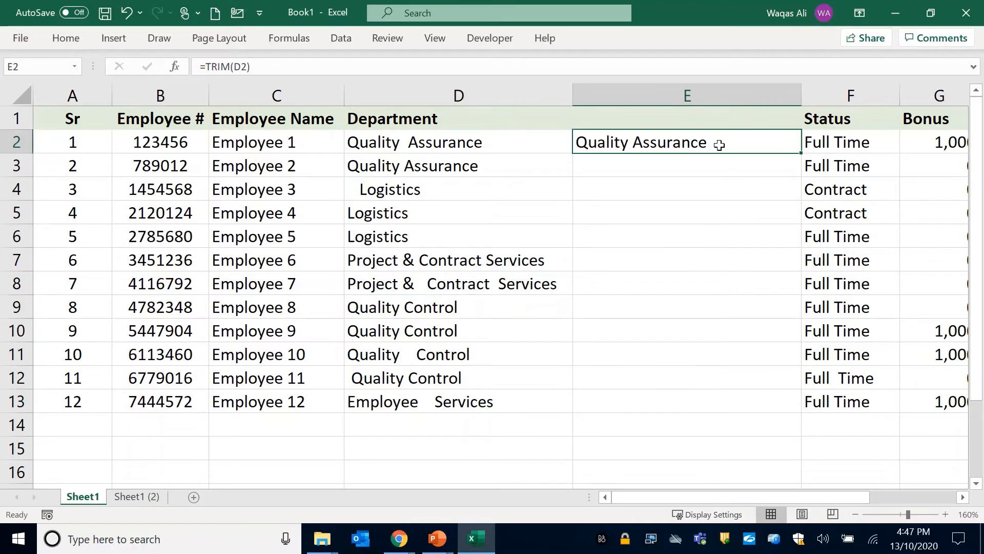
pyautogui.moveTo(801, 155); pyautogui.dragTo(764, 419)
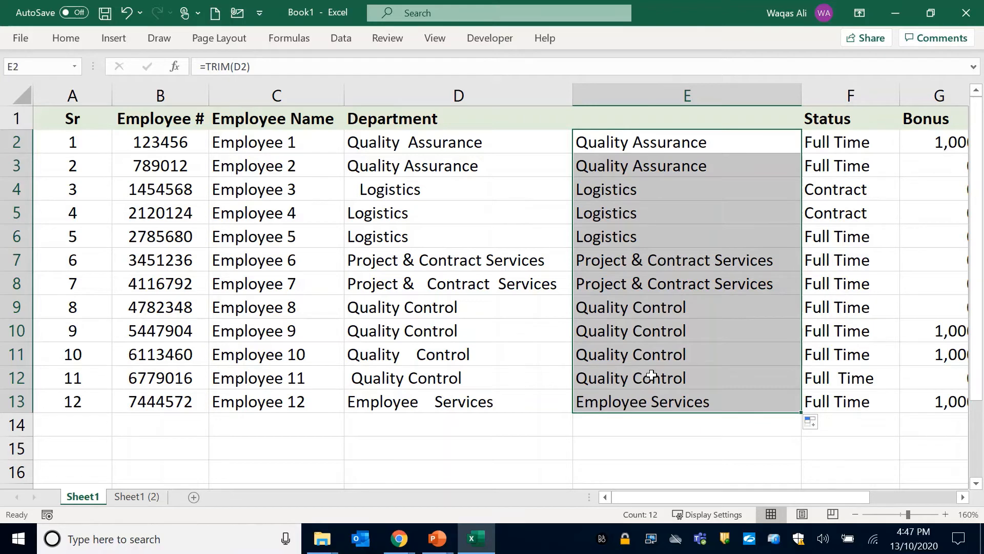
# - Compare the trimmed entries in column E with the original Department entries in column D
pyautogui.click(669, 204)
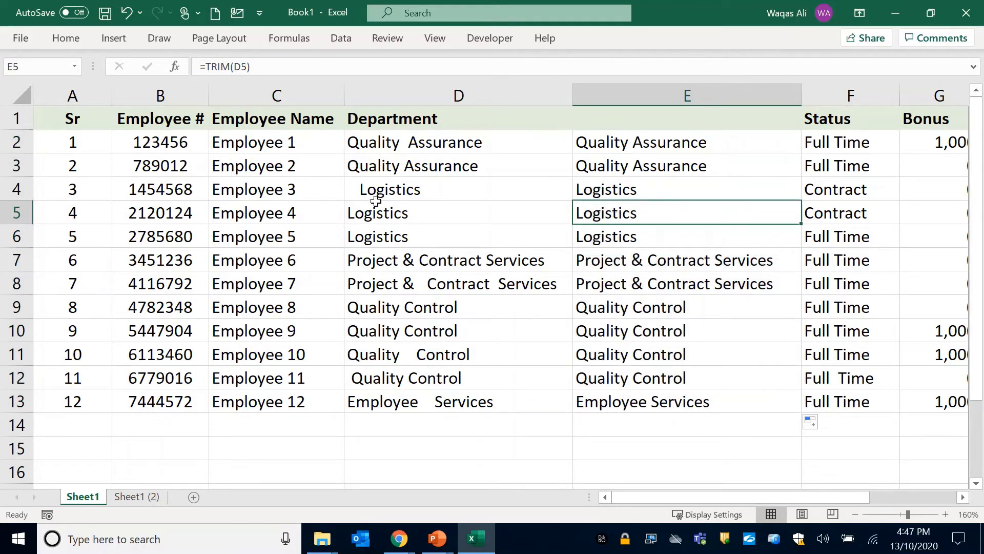
pyautogui.click(365, 190)
pyautogui.click(593, 191)
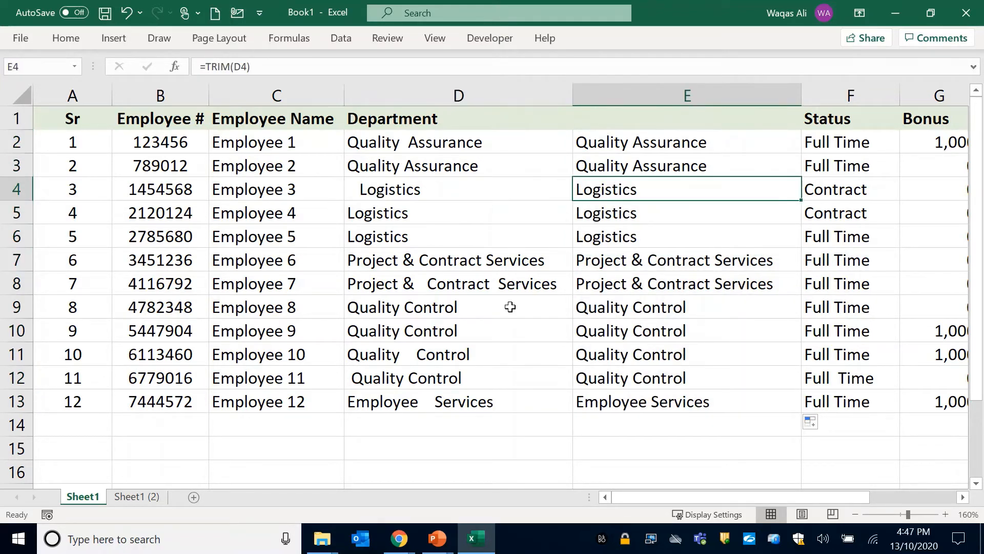
pyautogui.click(420, 285)
pyautogui.click(621, 280)
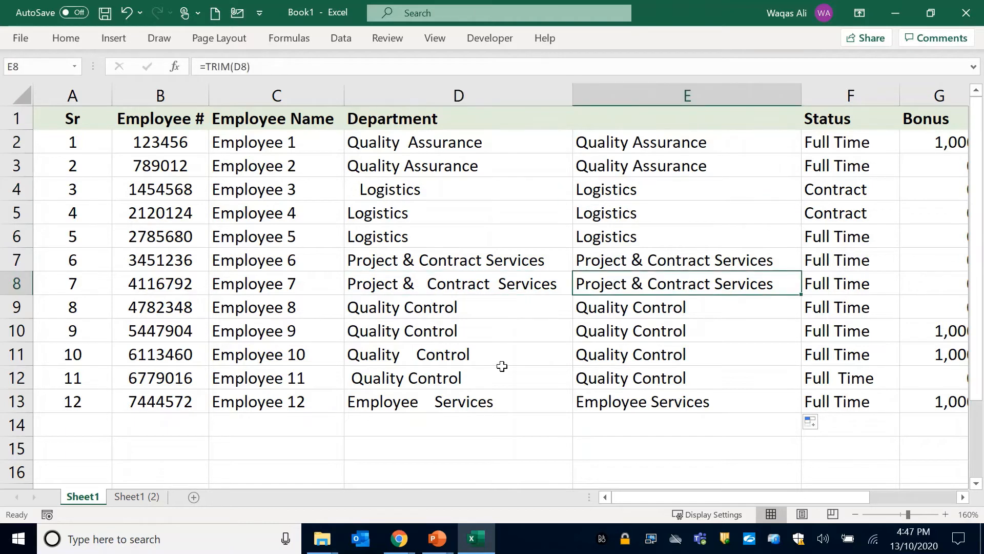
pyautogui.click(475, 401)
pyautogui.click(631, 402)
pyautogui.click(697, 276)
pyautogui.click(689, 213)
pyautogui.click(696, 189)
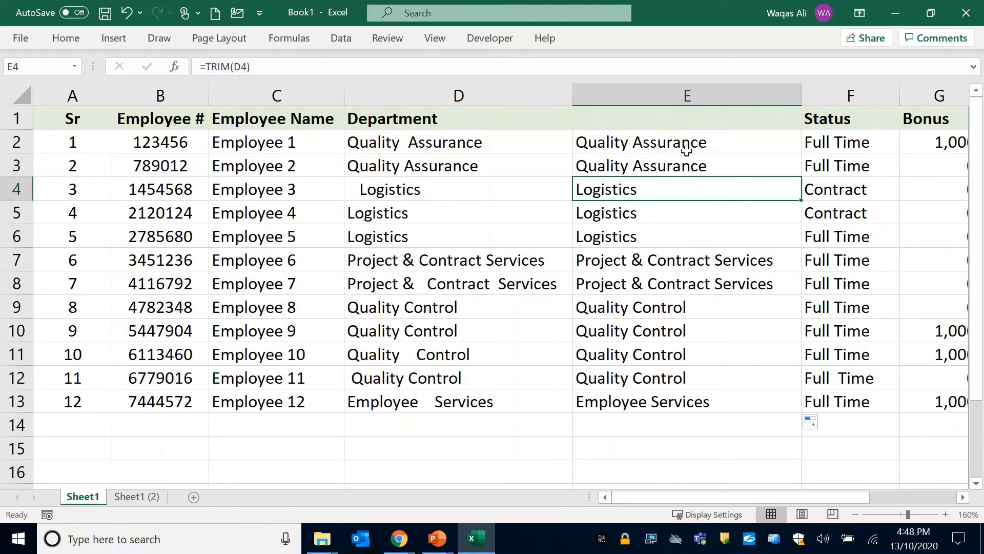
# - Copy the trimmed results in E2:E13 and paste them as values over the Department entries in D2:D13
pyautogui.moveTo(688, 143); pyautogui.dragTo(695, 403)
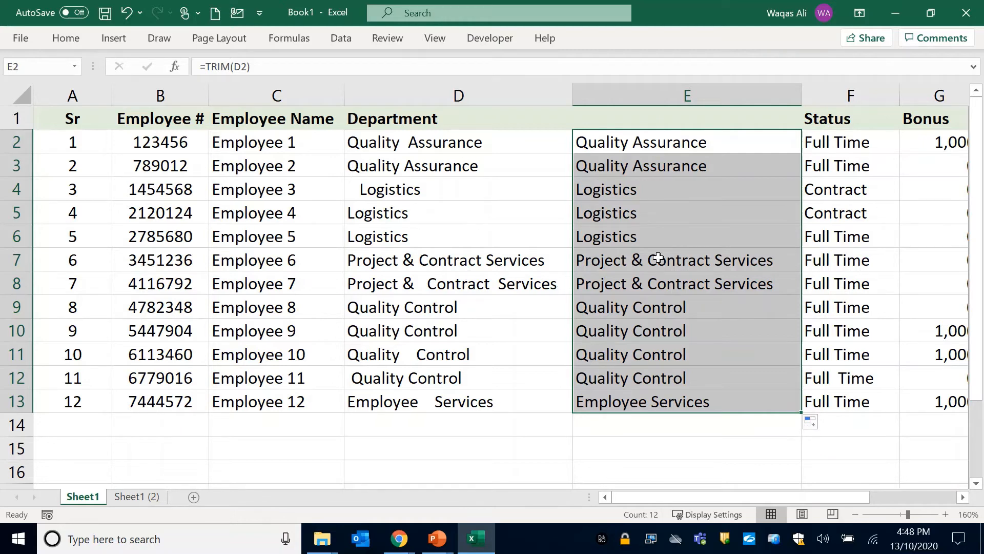
pyautogui.rightClick(668, 216)
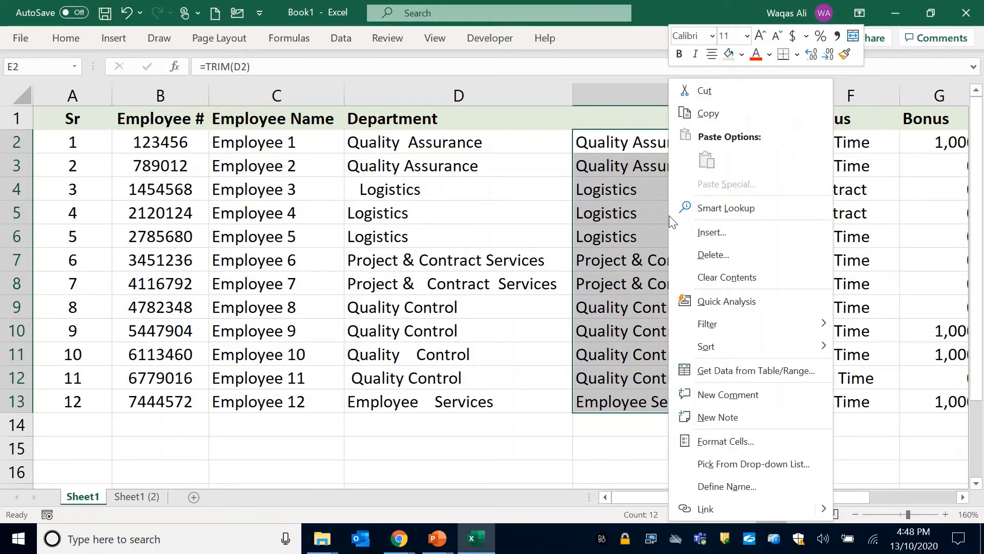
pyautogui.click(708, 122)
pyautogui.moveTo(525, 145); pyautogui.dragTo(499, 402)
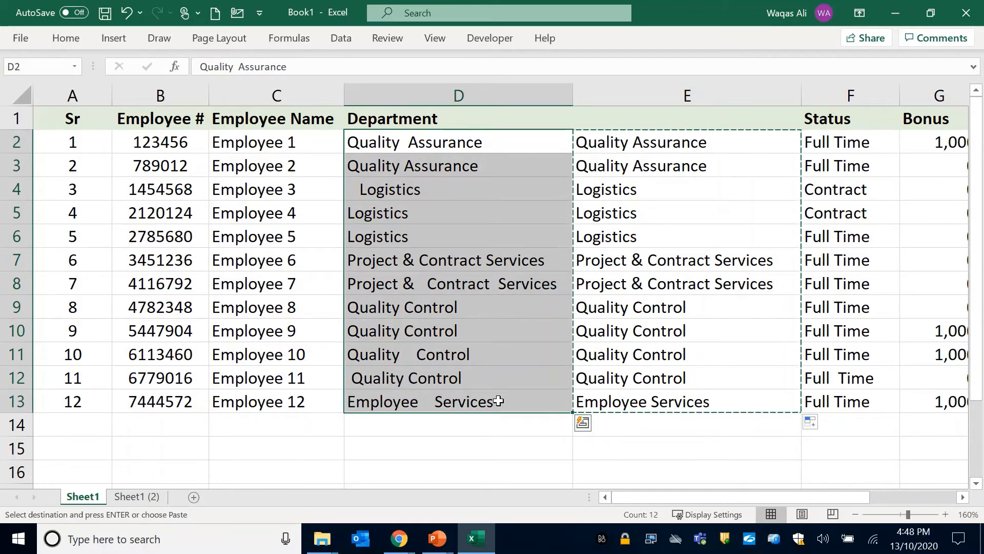
pyautogui.rightClick(420, 238)
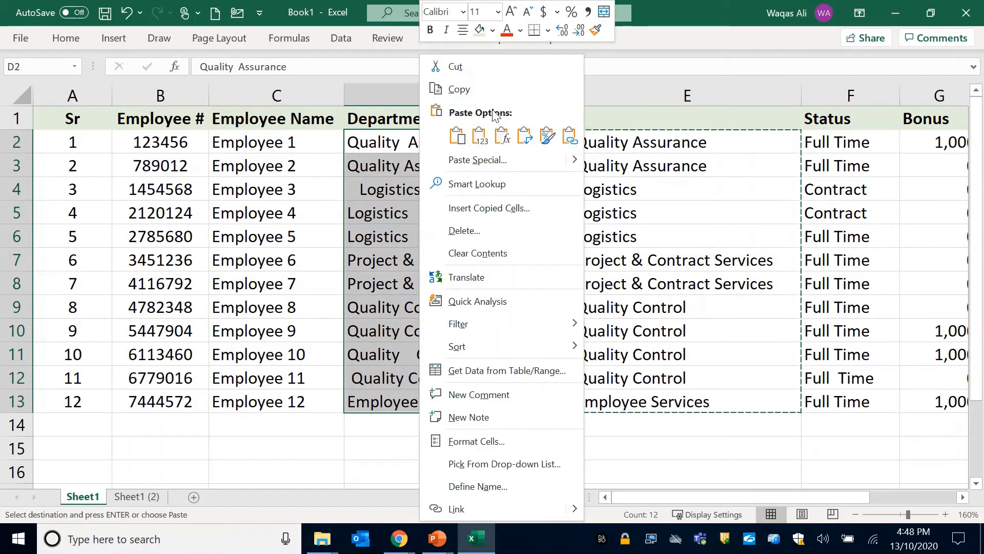
pyautogui.click(480, 135)
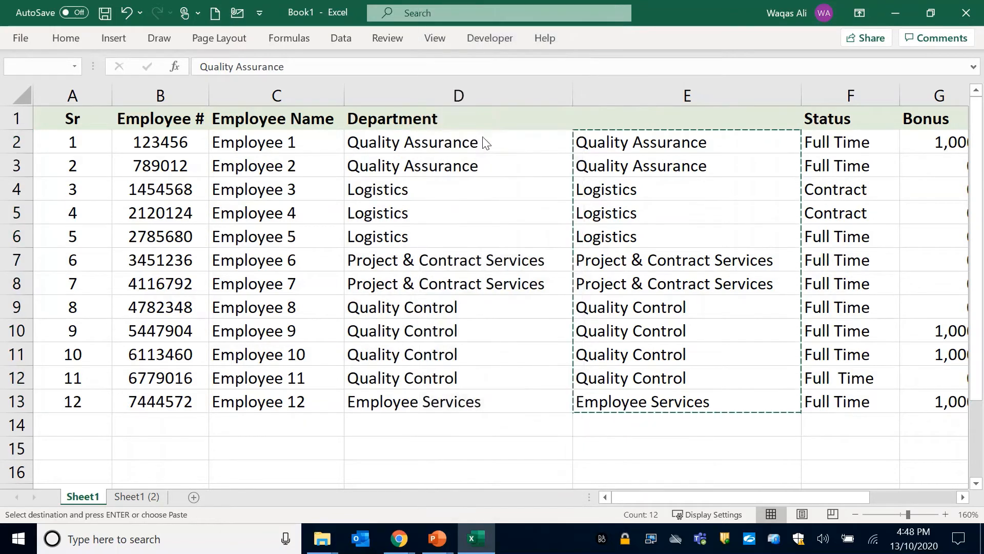
# - Check the Department cells D4 to D6 for leftover spaces and review the pasted entries in D2:D13
pyautogui.doubleClick(728, 198)
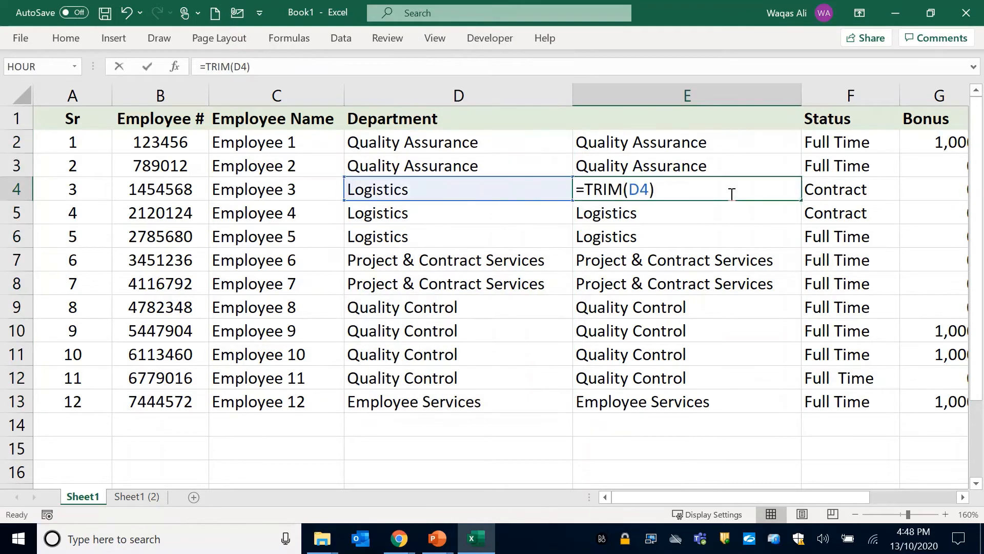
pyautogui.click(411, 235)
pyautogui.click(427, 191)
pyautogui.doubleClick(427, 190)
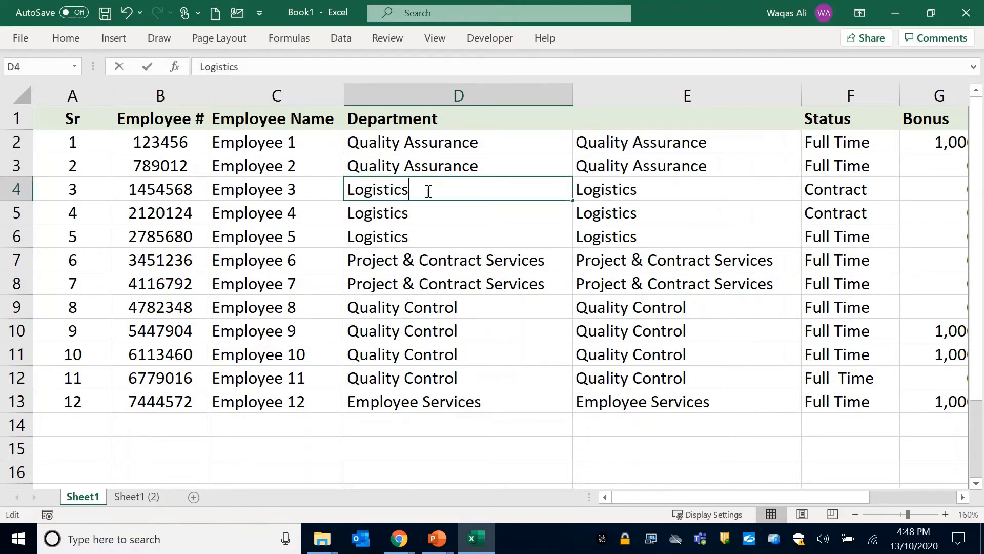
pyautogui.doubleClick(411, 211)
pyautogui.click(417, 238)
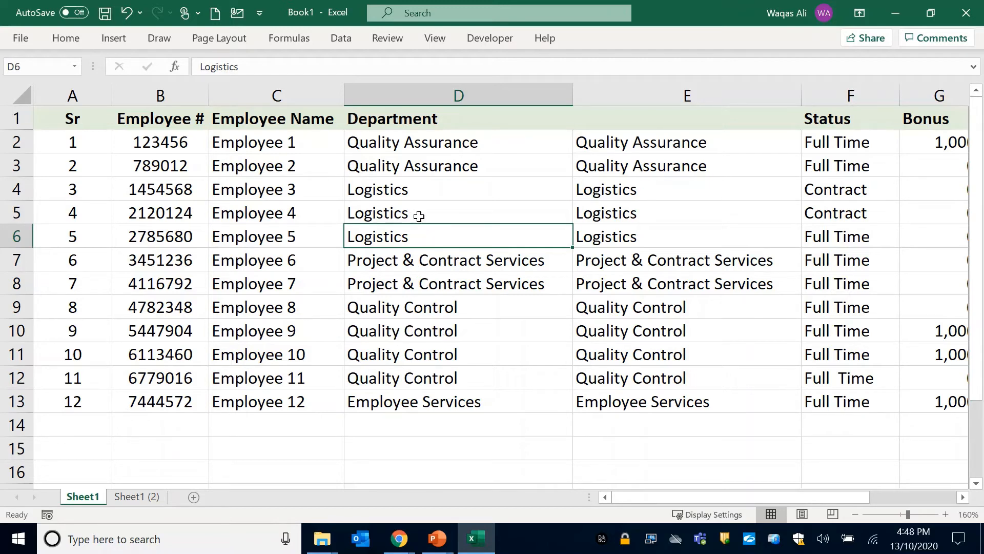
pyautogui.moveTo(459, 143); pyautogui.dragTo(466, 402)
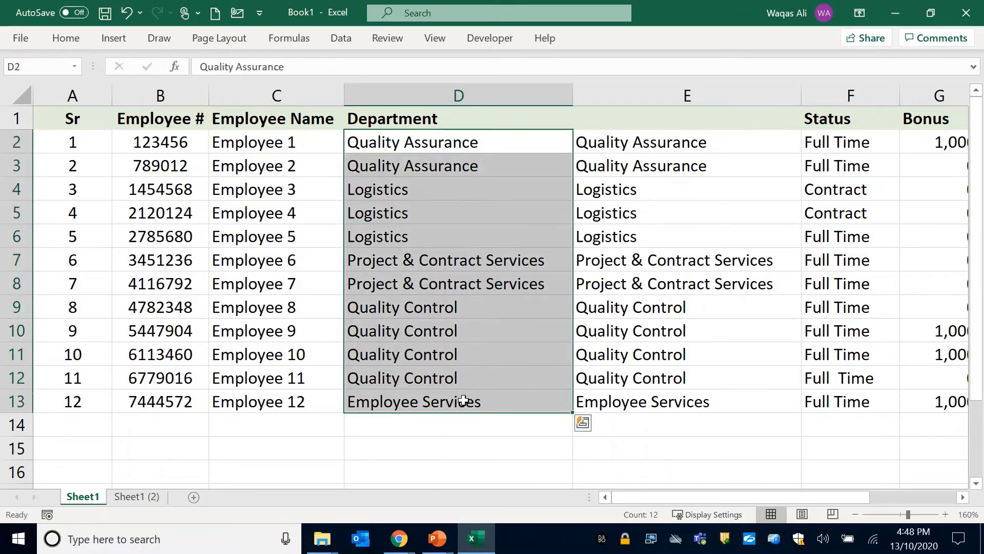
pyautogui.click(512, 307)
# - Delete the helper column E that holds the TRIM formulas
pyautogui.click(687, 92)
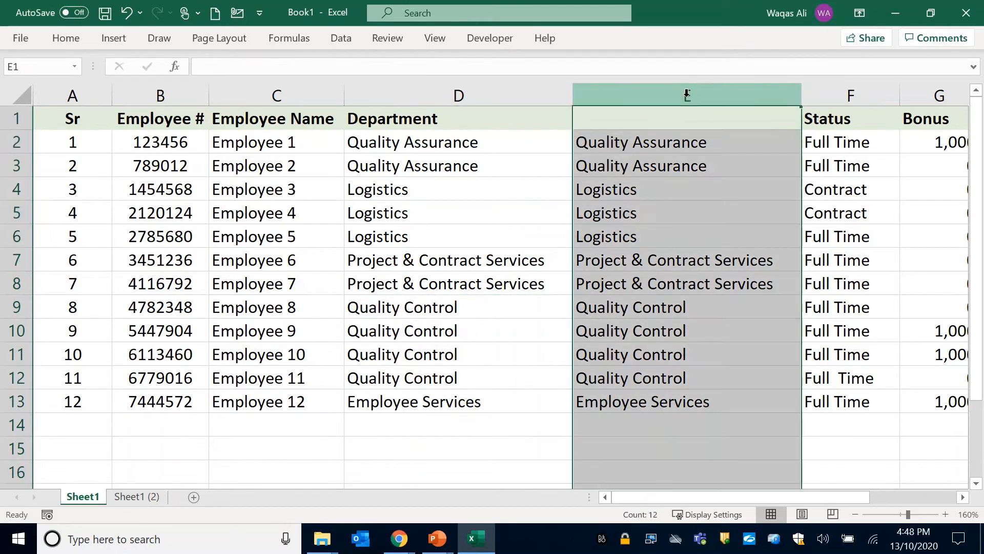
pyautogui.rightClick(691, 94)
pyautogui.click(738, 249)
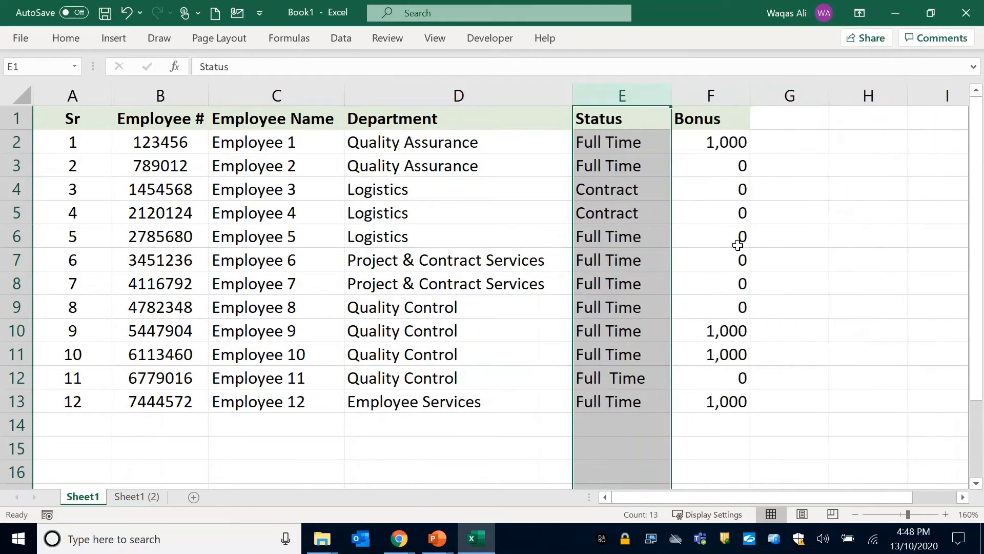
pyautogui.click(477, 207)
pyautogui.click(488, 149)
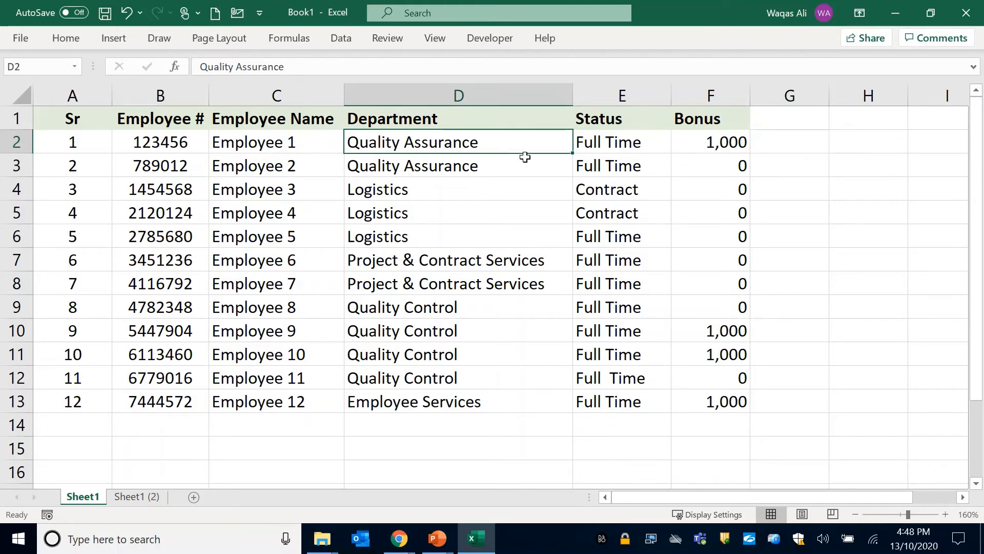
pyautogui.click(622, 145)
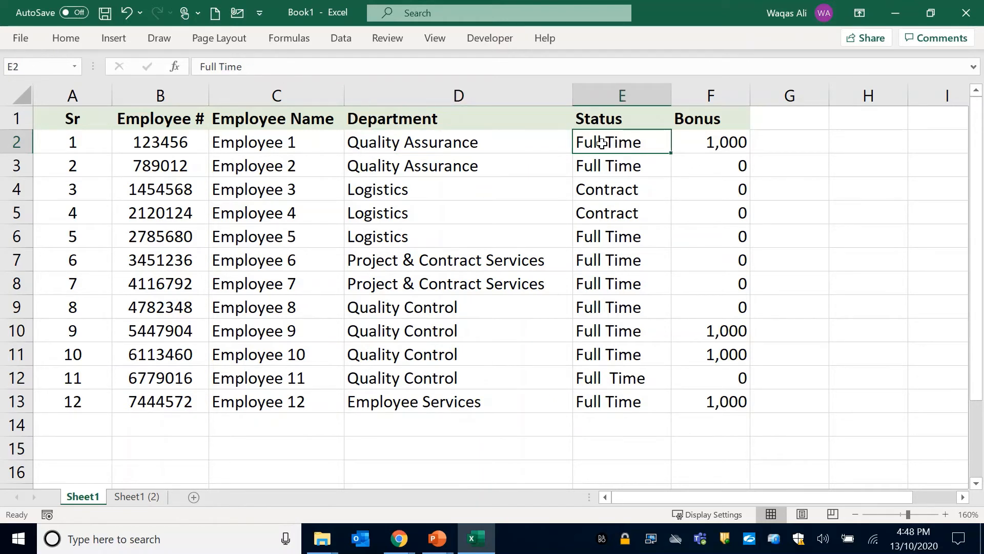
# - Examine the IF formulas in Bonus cells F2 and F3 against the Status entries they test in column E
pyautogui.click(728, 147)
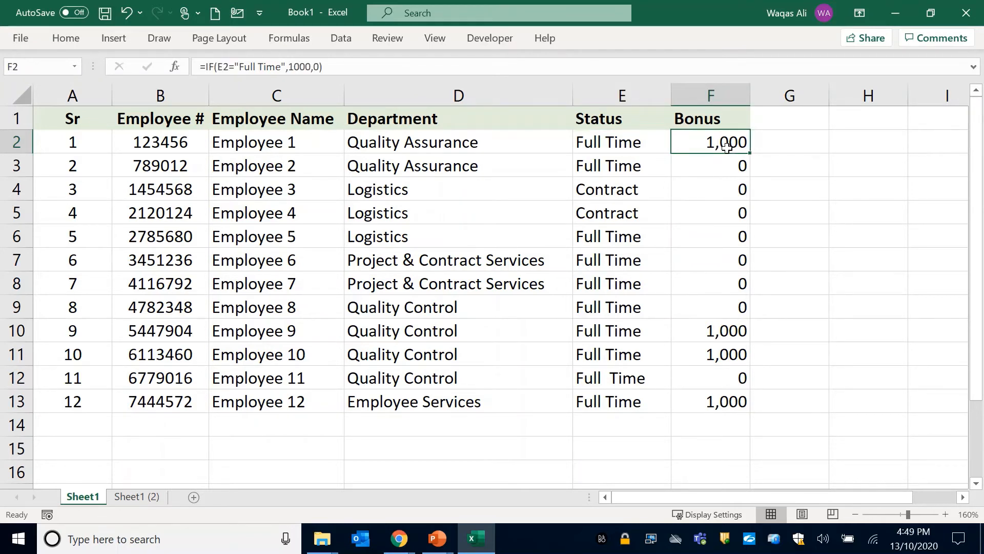
pyautogui.click(633, 167)
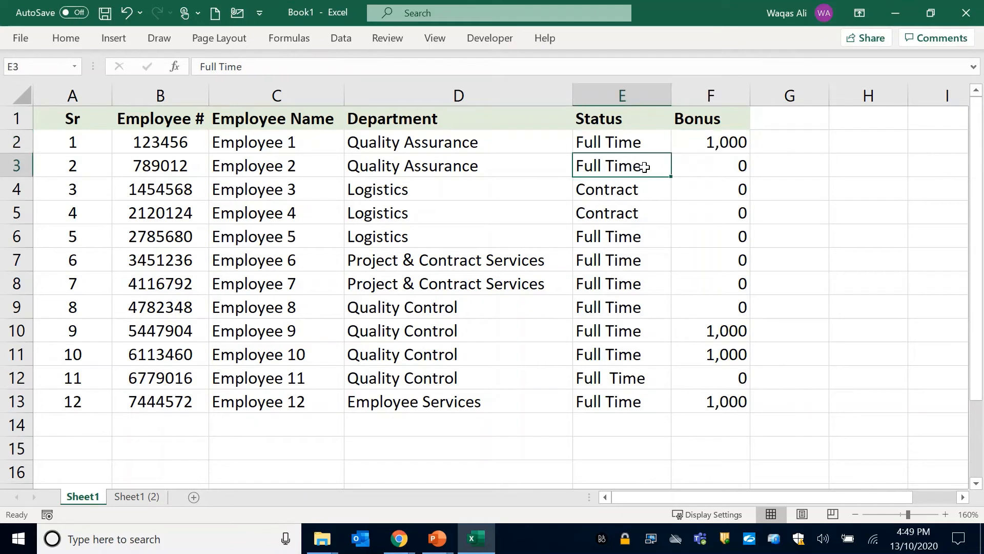
pyautogui.click(699, 167)
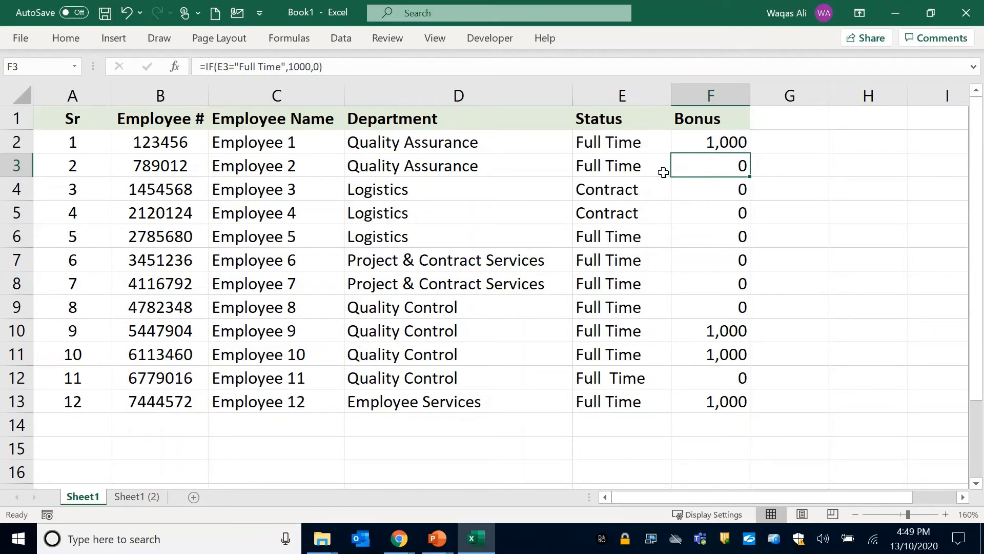
pyautogui.doubleClick(722, 143)
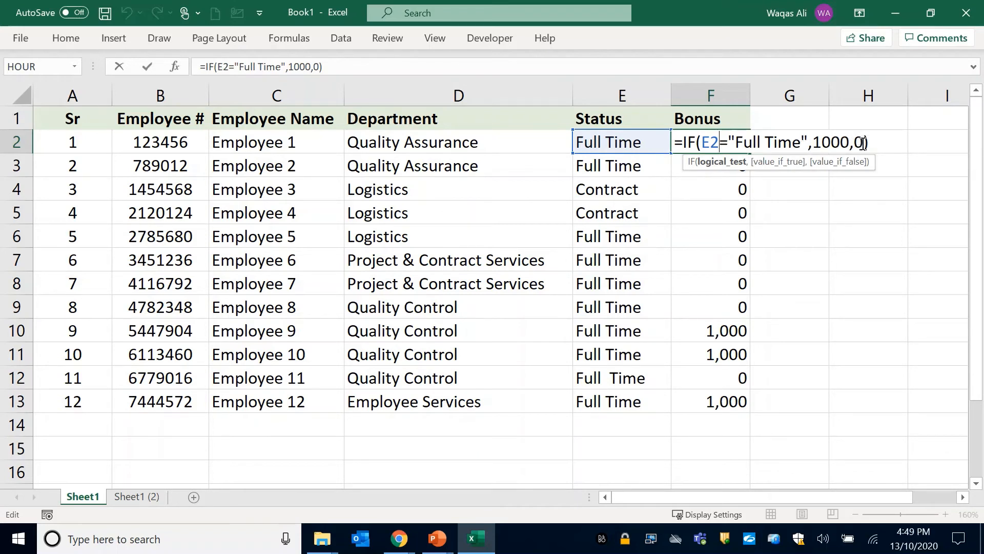
pyautogui.press('Return')
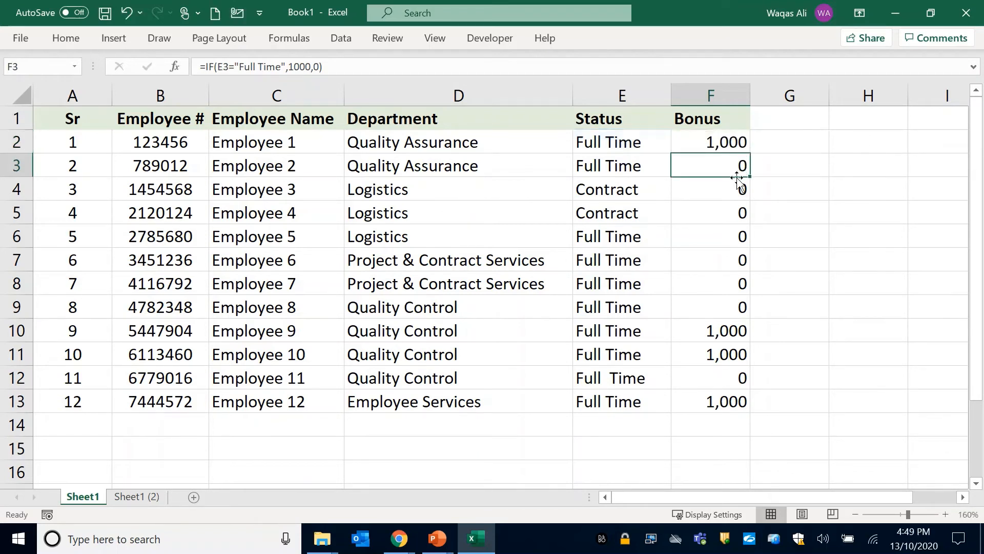
pyautogui.doubleClick(725, 163)
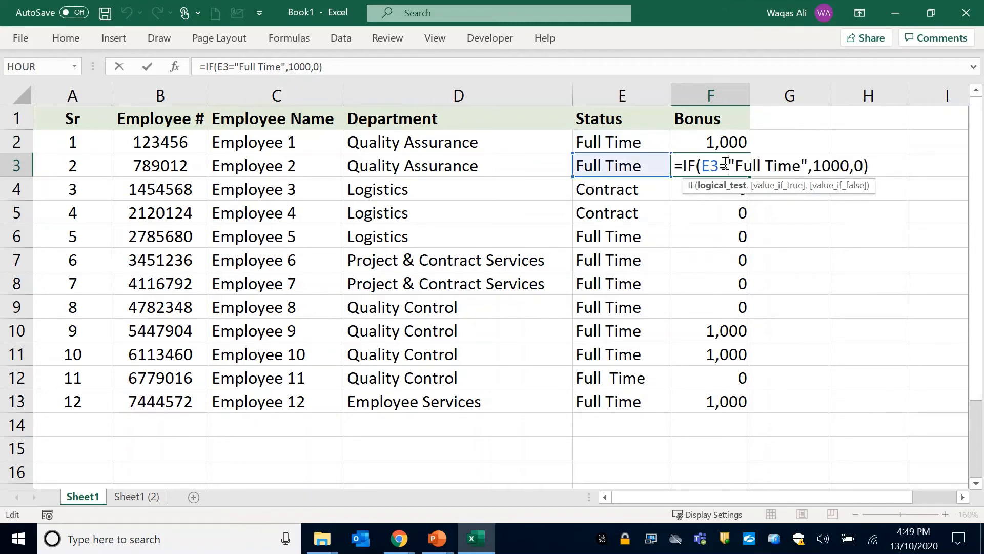
pyautogui.press('Return')
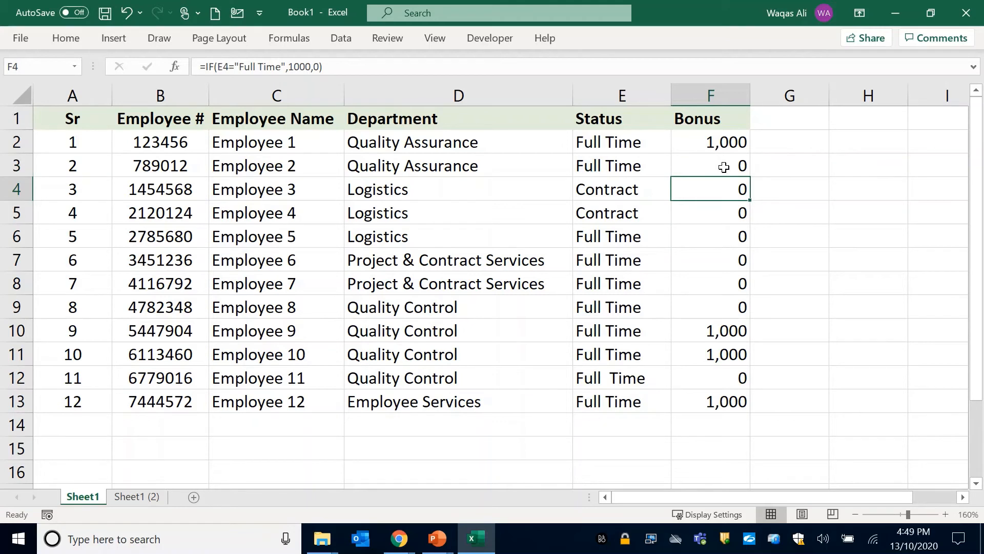
# - Remove the trailing space from the Full Time entry in Status cell E3 and check the bonus in F3
pyautogui.doubleClick(656, 165)
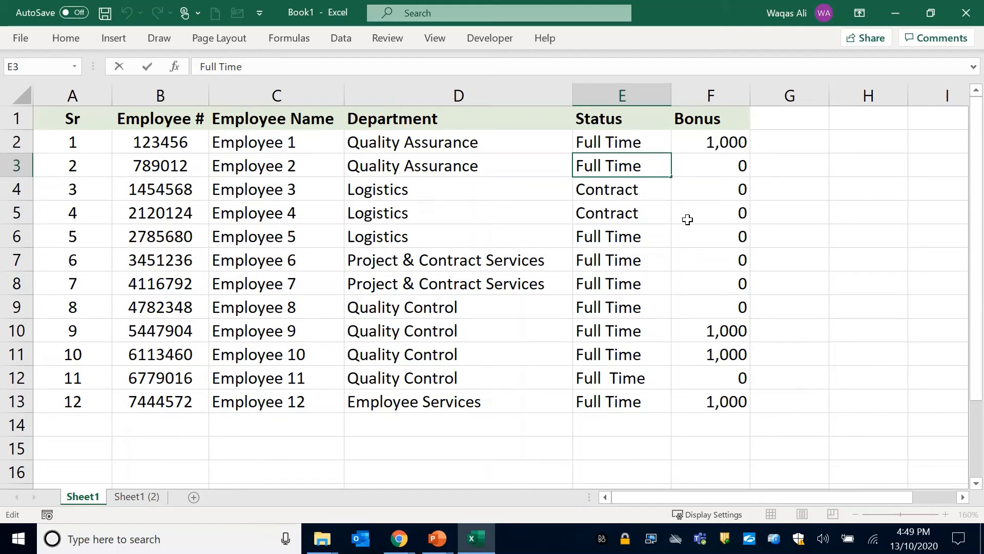
pyautogui.press('BackSpace')
pyautogui.press('Return')
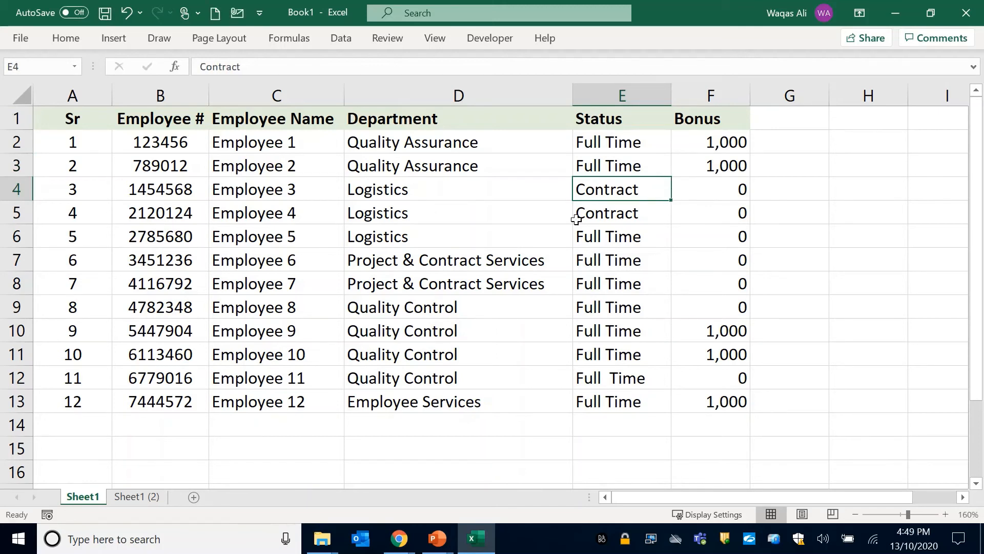
pyautogui.click(725, 174)
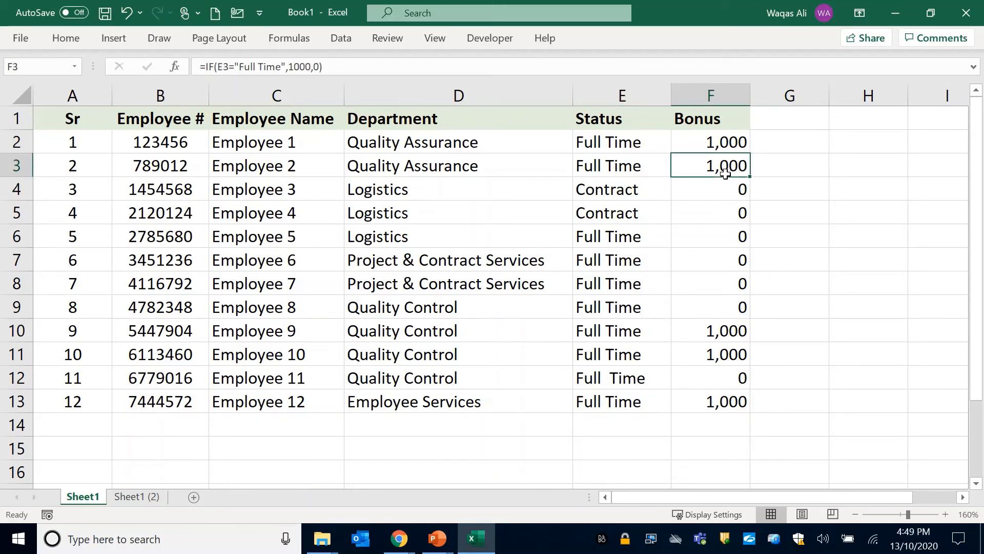